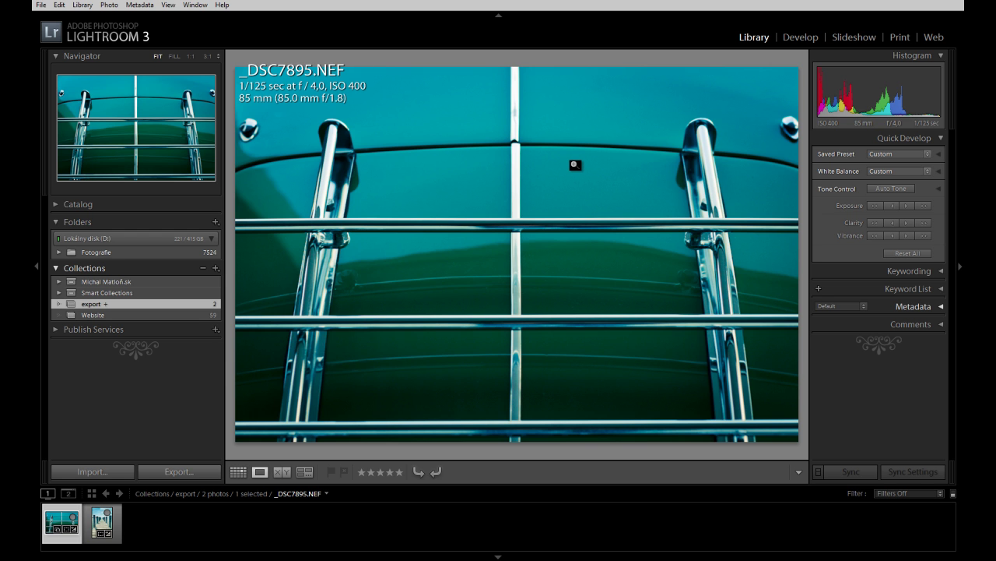
Step: Open the export settings for the selected photo and select the subfolder name in the Desktop export location
left_click(42, 6)
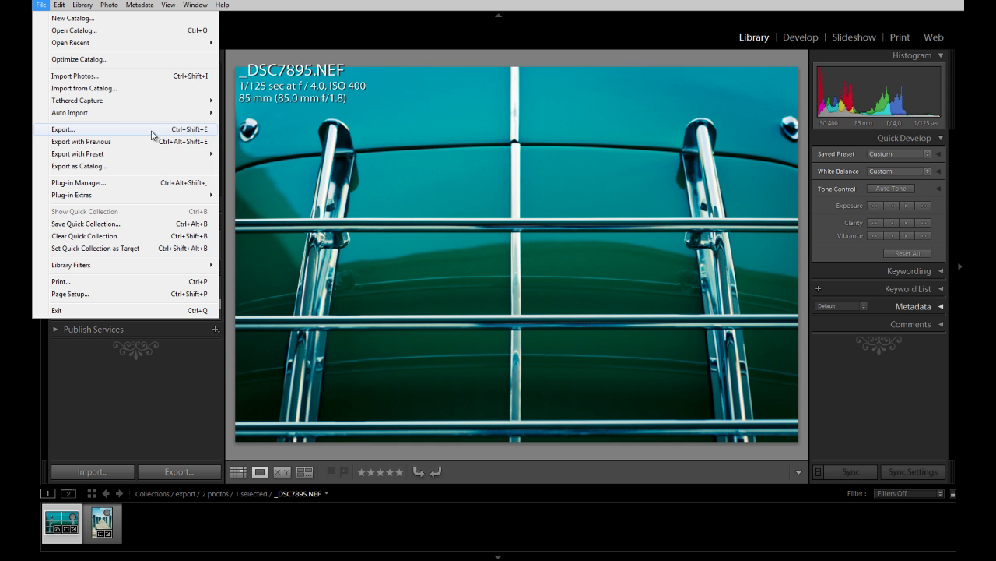
left_click(122, 132)
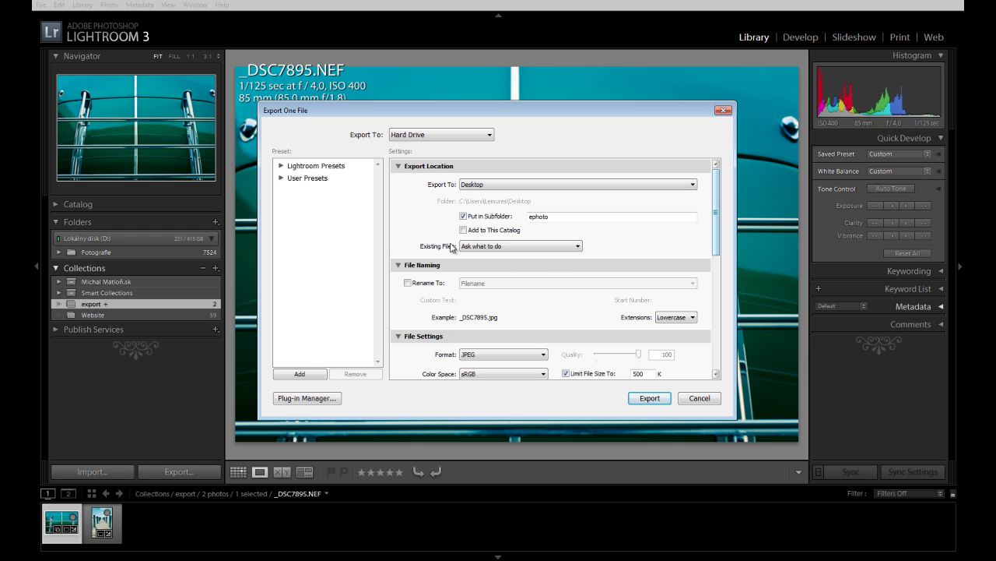
double_click(574, 217)
Step: Choose JPEG as the export file format and sRGB as its color space
left_click_drag(718, 188, 714, 226)
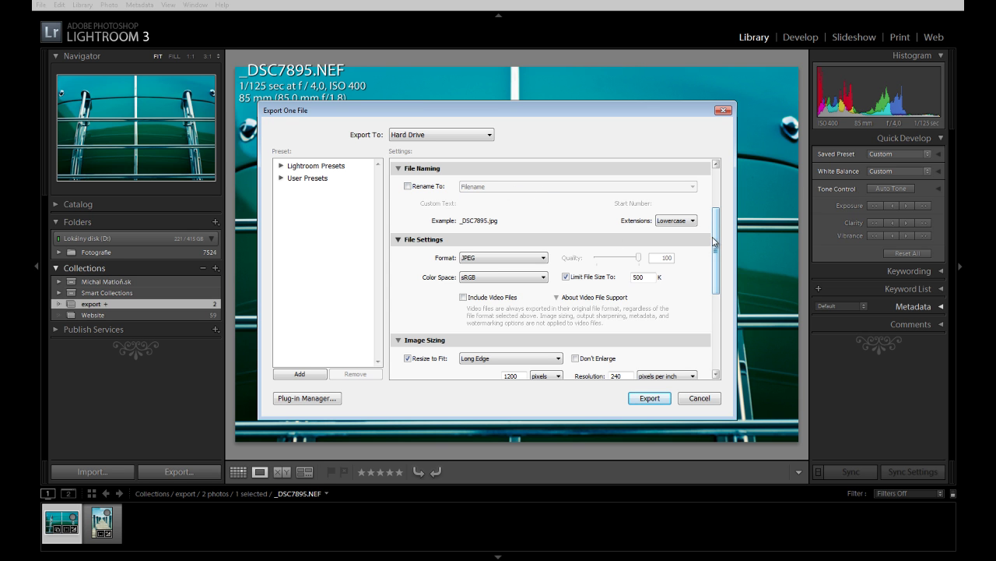
left_click_drag(717, 223, 715, 243)
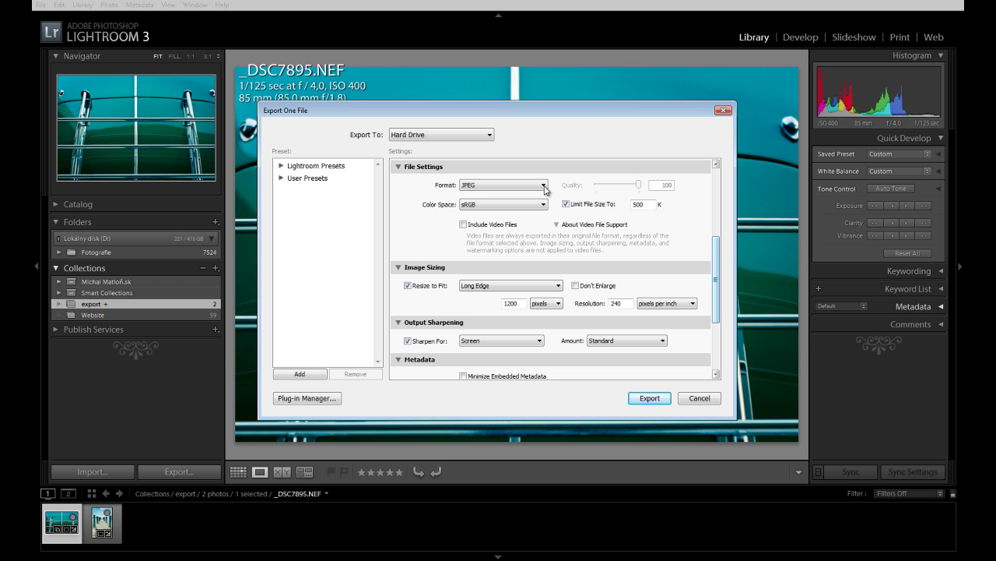
left_click(486, 189)
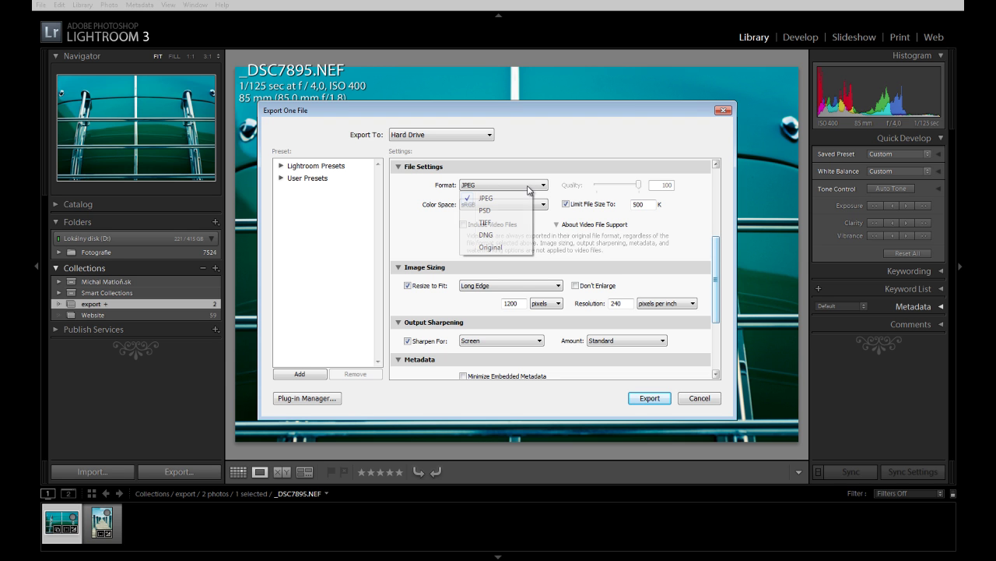
left_click(503, 199)
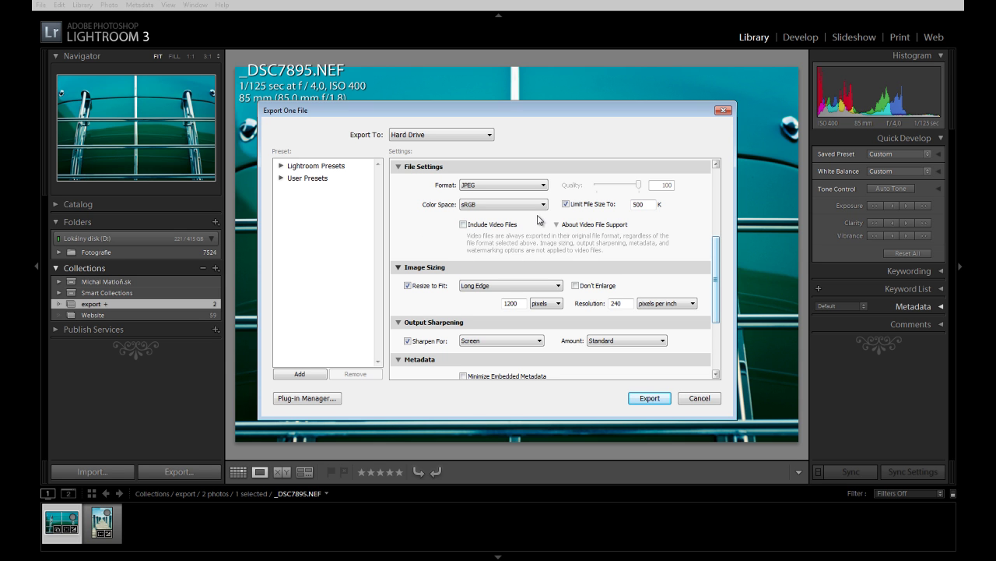
left_click(542, 206)
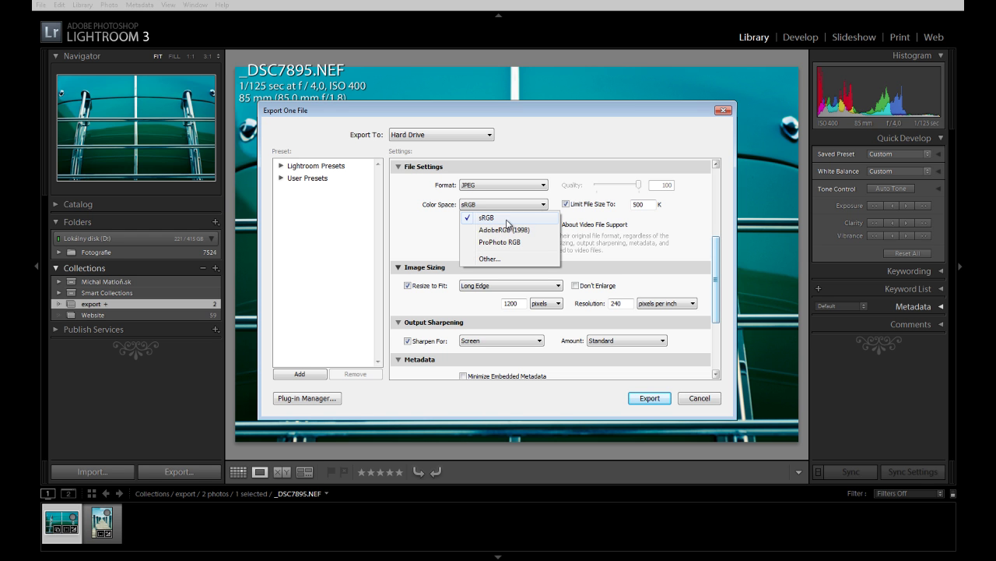
left_click(496, 220)
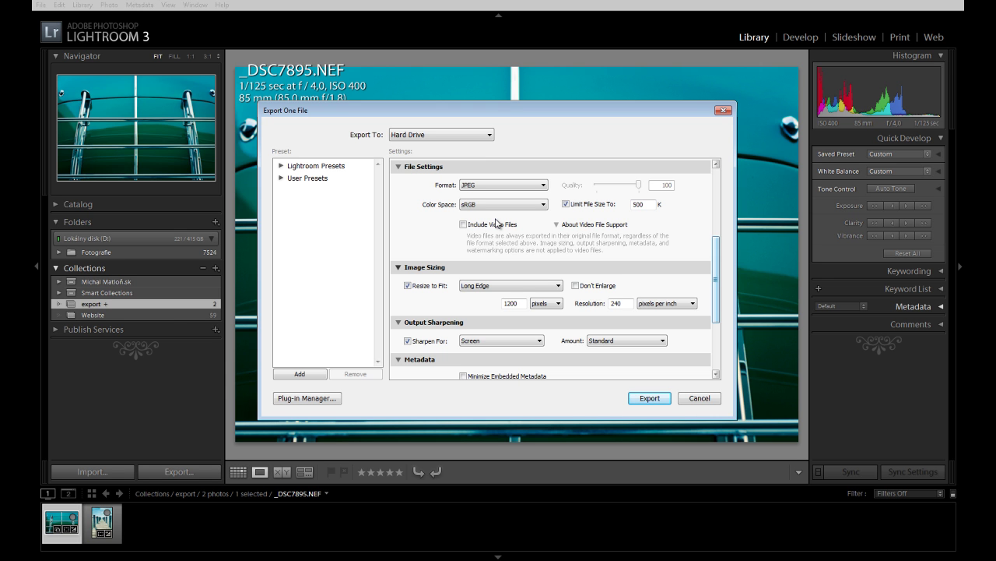
left_click(545, 207)
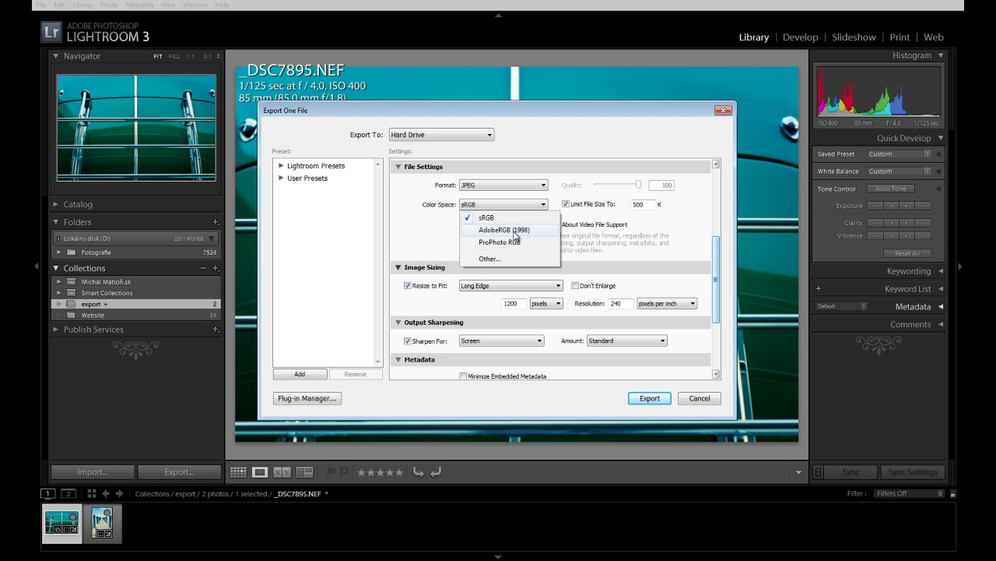
left_click(589, 150)
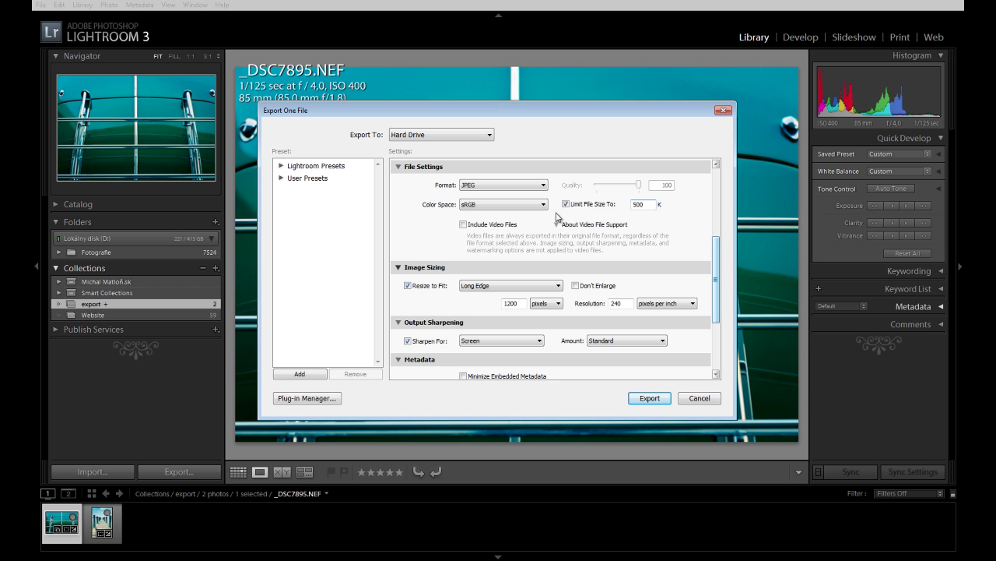
Step: Turn off the file size limit to try the quality setting at 100, and turn the 500 K limit back on
double_click(639, 204)
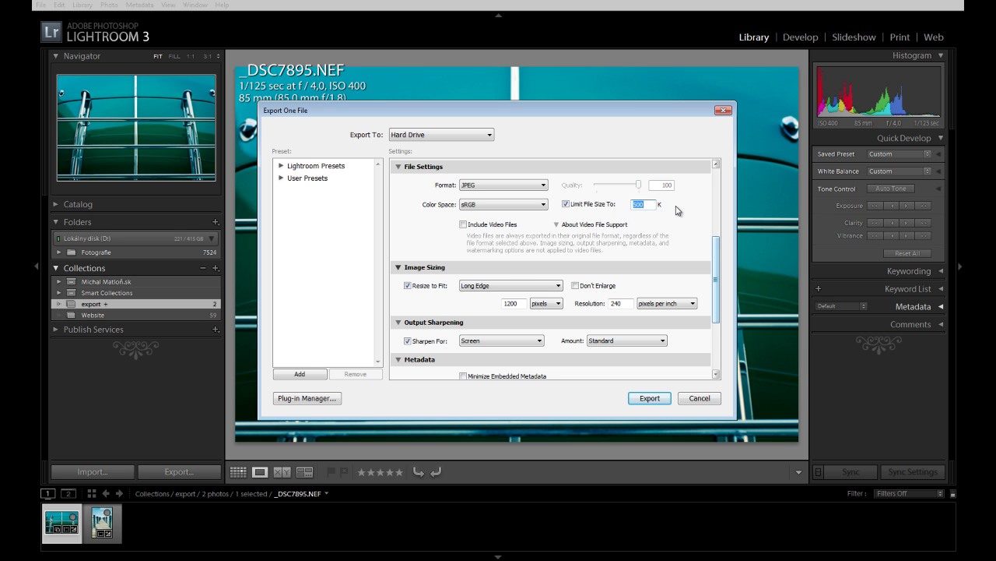
left_click(640, 204)
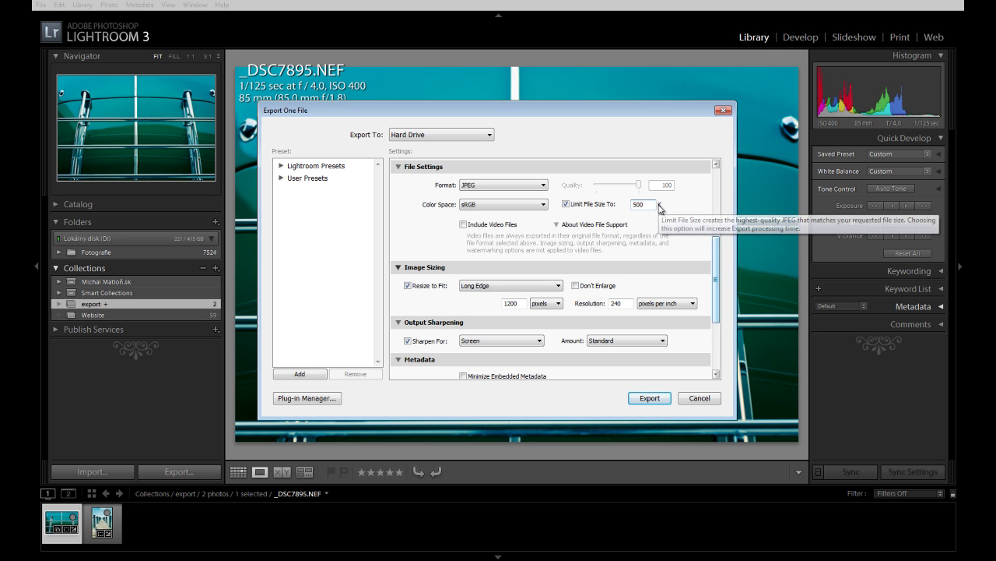
left_click(566, 205)
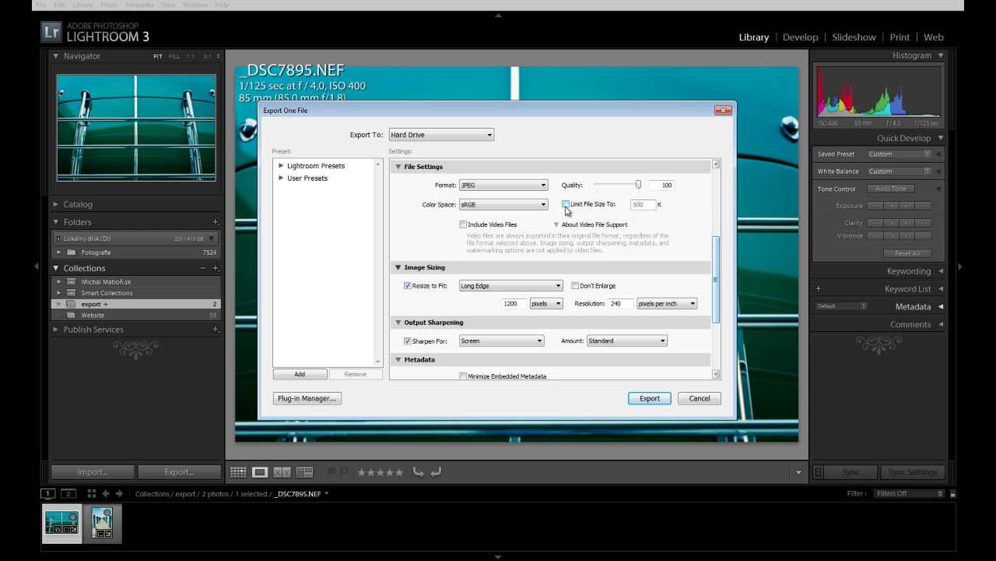
mouse_move(640, 186)
left_mouse_down()
mouse_move(620, 186)
mouse_move(647, 187)
left_mouse_up()
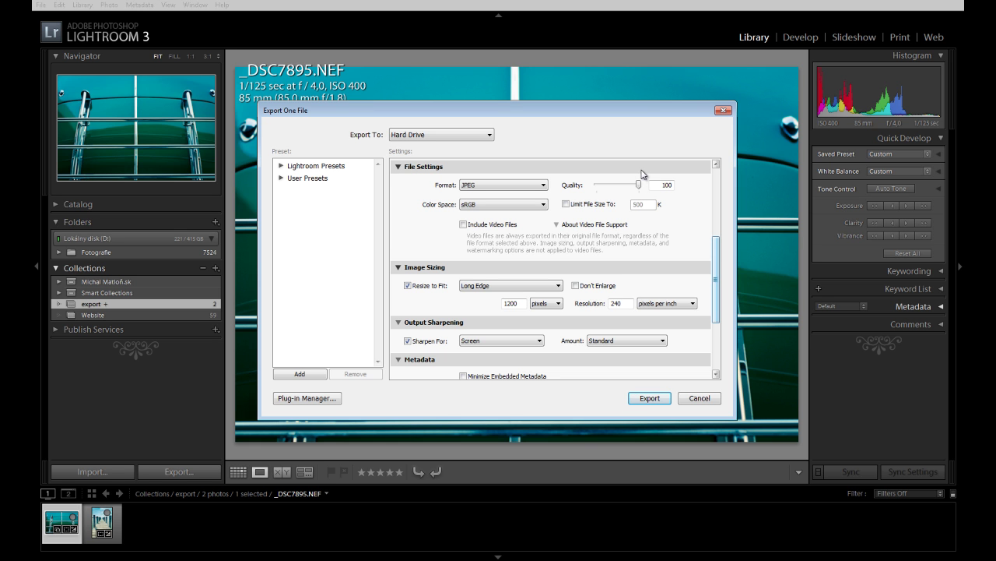
left_click(567, 204)
Step: Try resizing the export by Width & Height, and return the resize method to Long Edge
left_click_drag(718, 247, 712, 287)
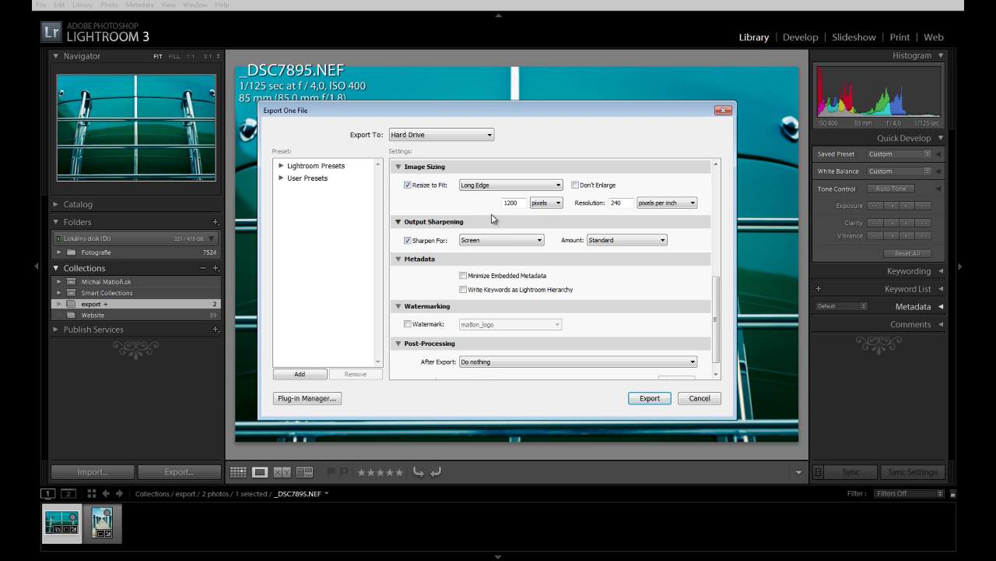
left_click(522, 203)
left_click(527, 187)
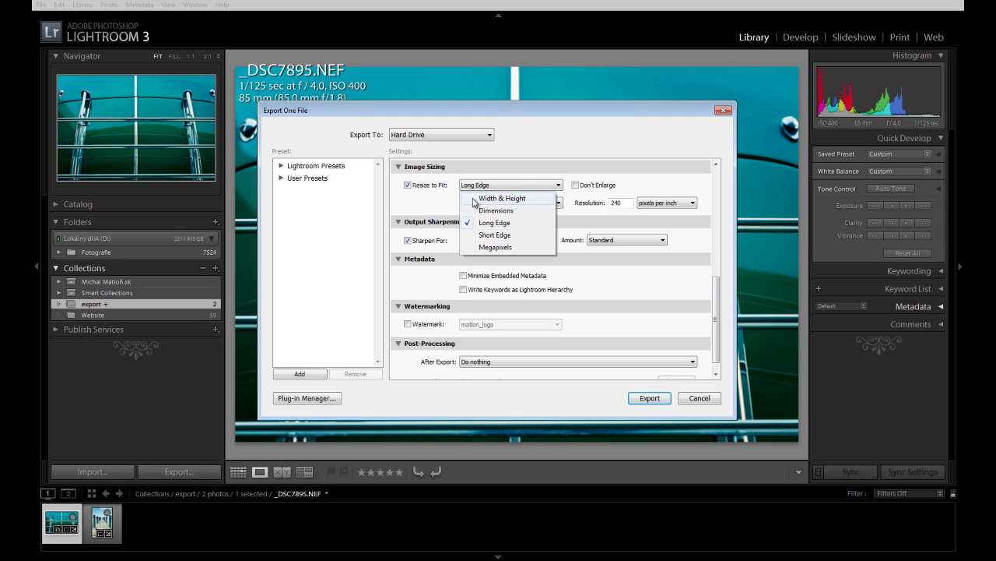
left_click(500, 199)
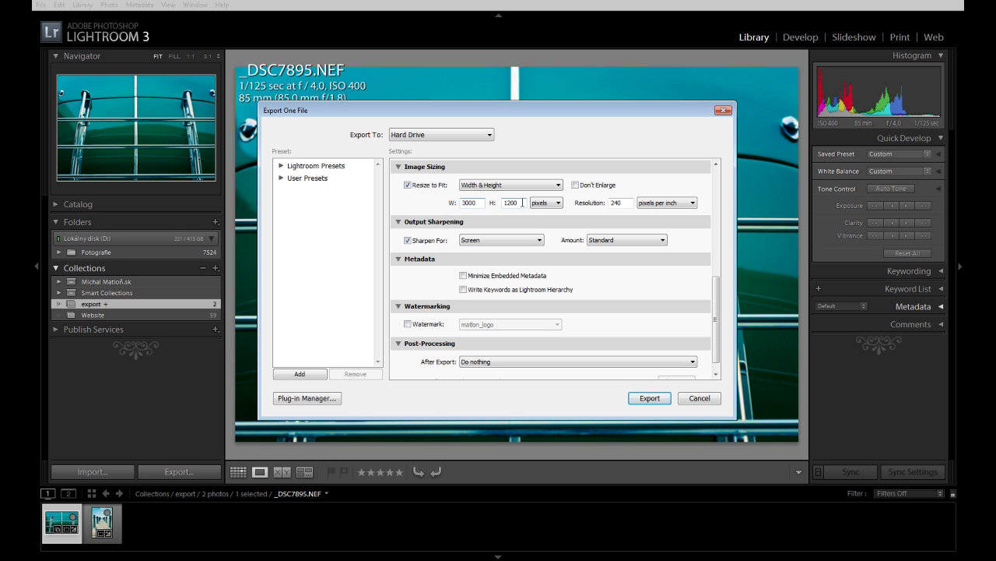
left_click(557, 186)
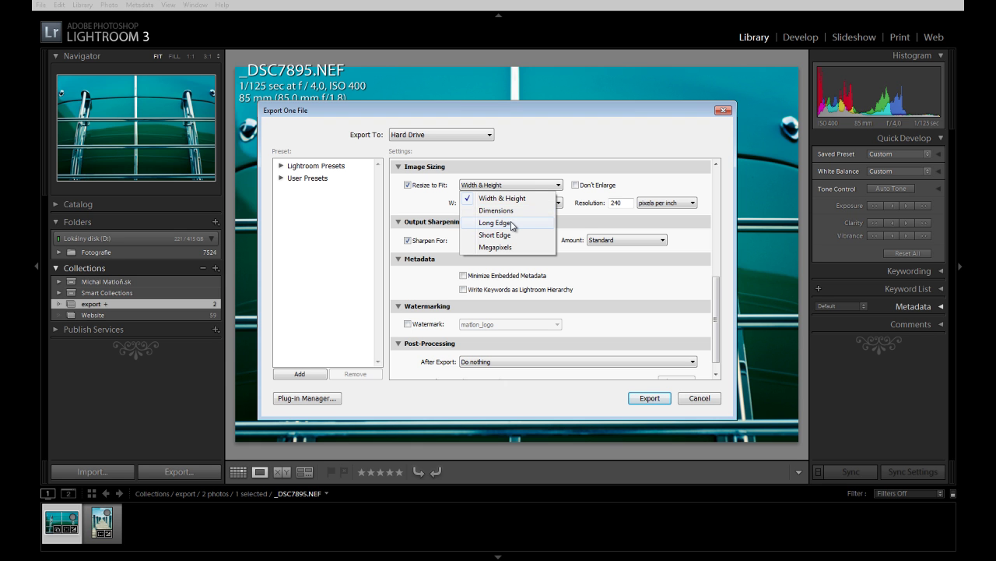
left_click(513, 223)
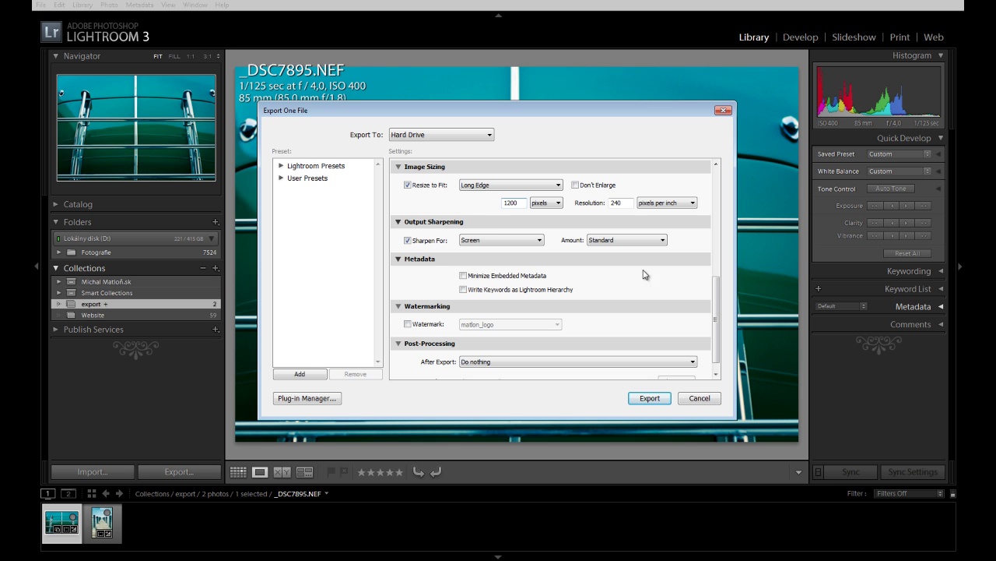
Step: Set the output sharpening for Screen and keep the amount at Standard
scroll(716, 284, "down", 1)
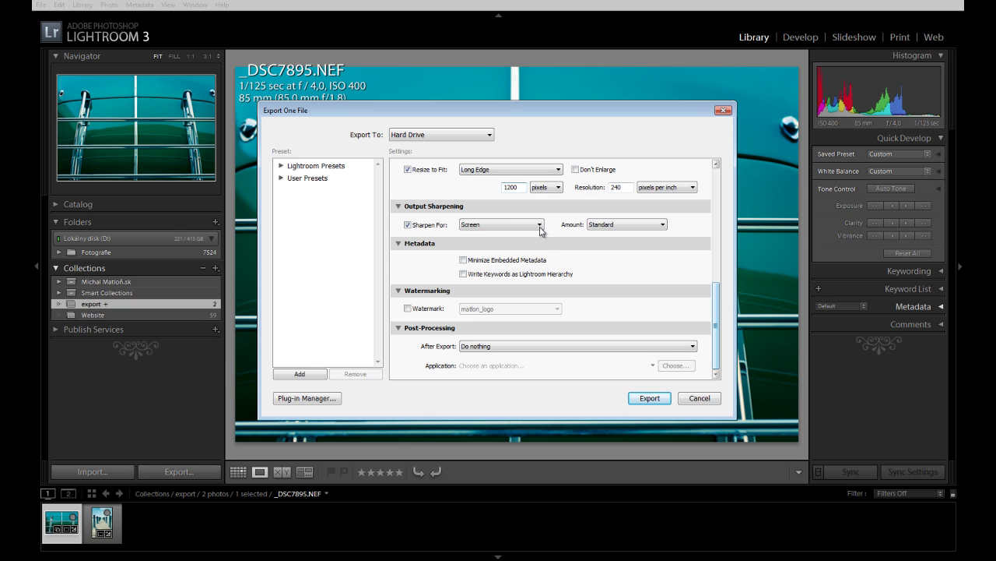
left_click(540, 225)
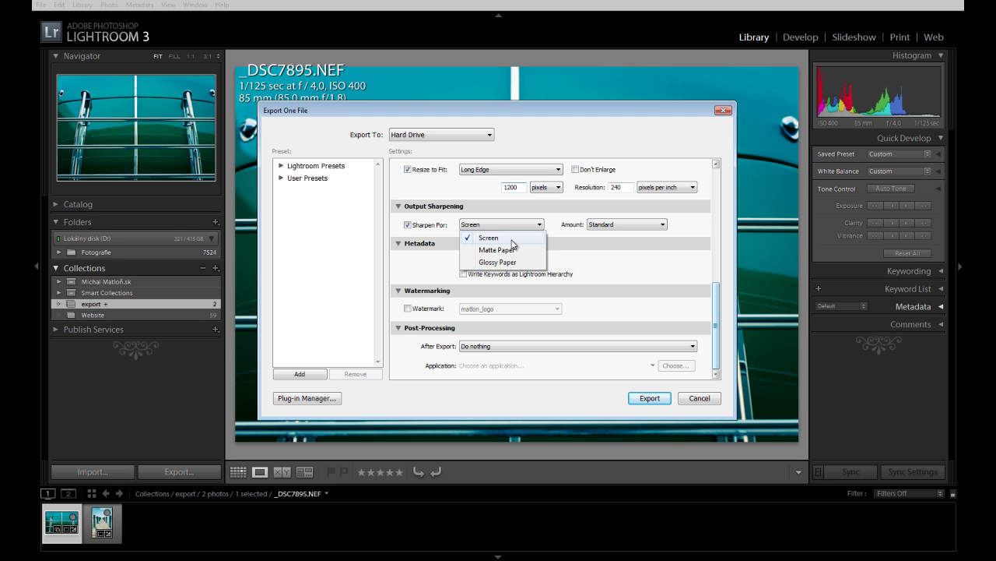
left_click(513, 240)
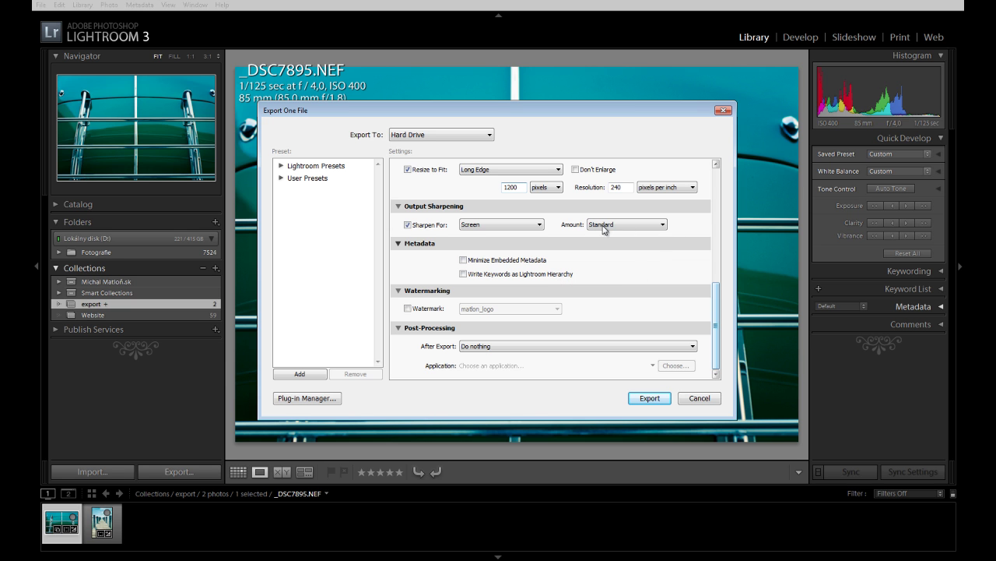
left_click(662, 225)
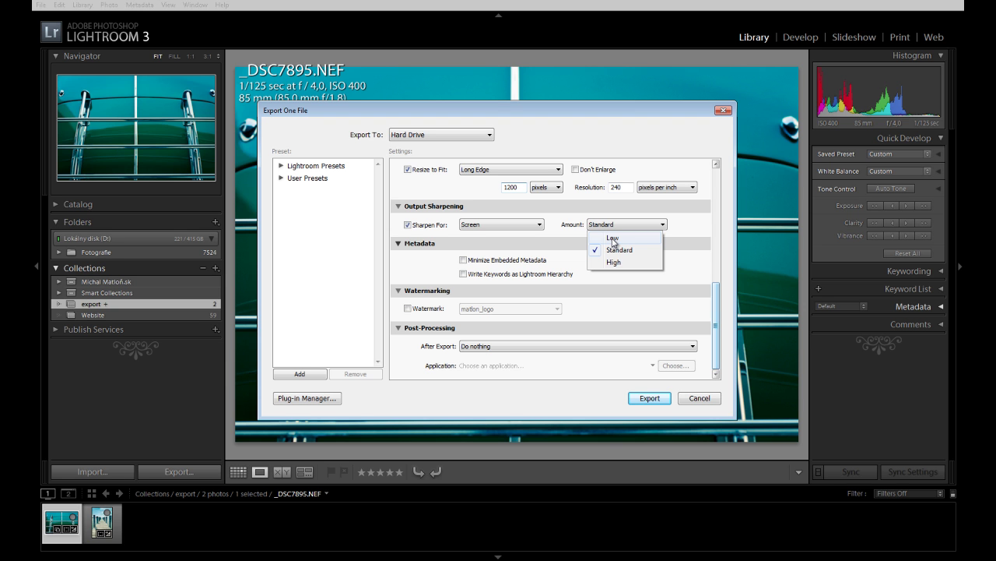
left_click(686, 228)
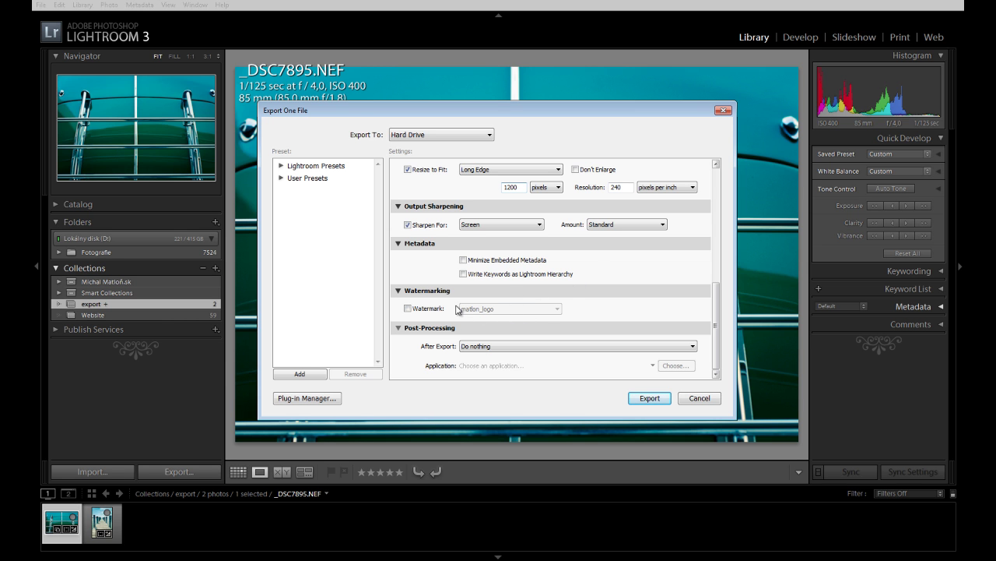
Step: Enable watermarking on the export and keep the custom logo watermark
left_click(408, 309)
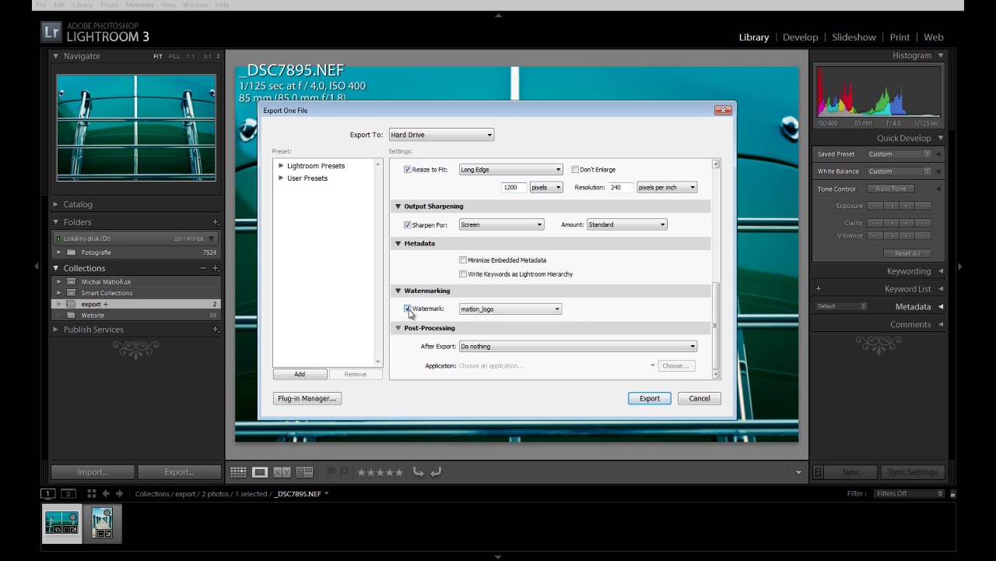
left_click(558, 311)
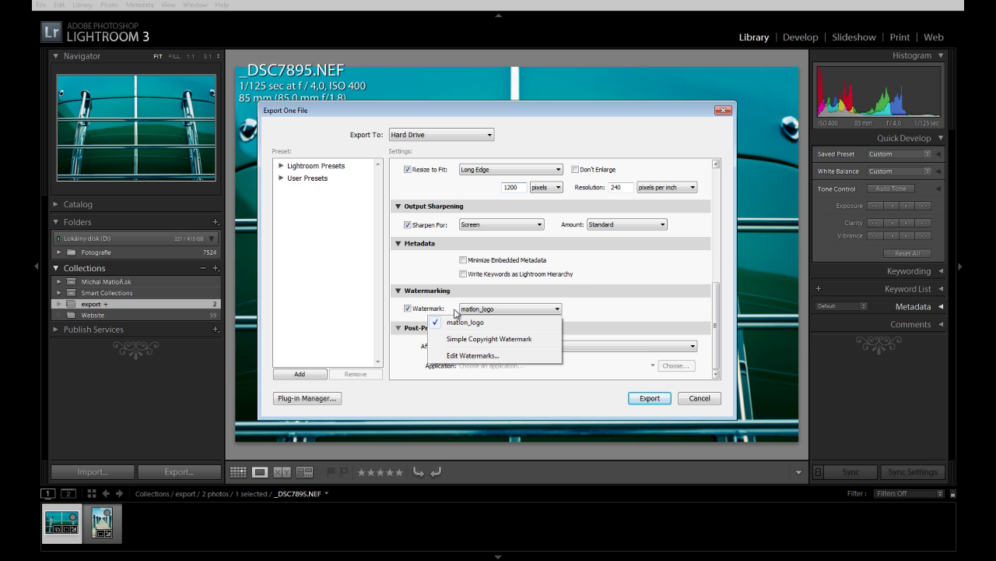
left_click(612, 312)
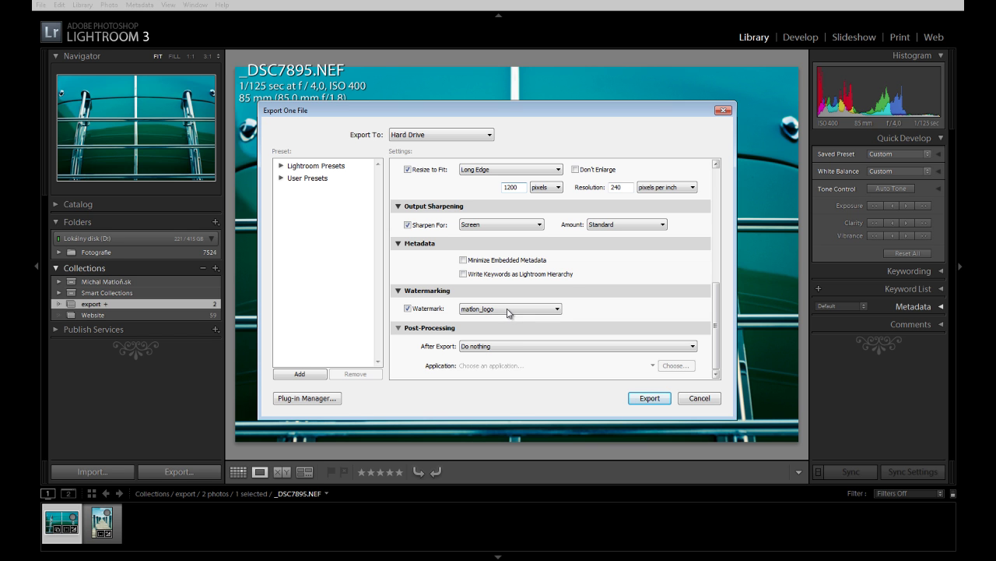
Step: Set the after-export action to Show in Explorer and collapse the Watermarking section
left_click(480, 349)
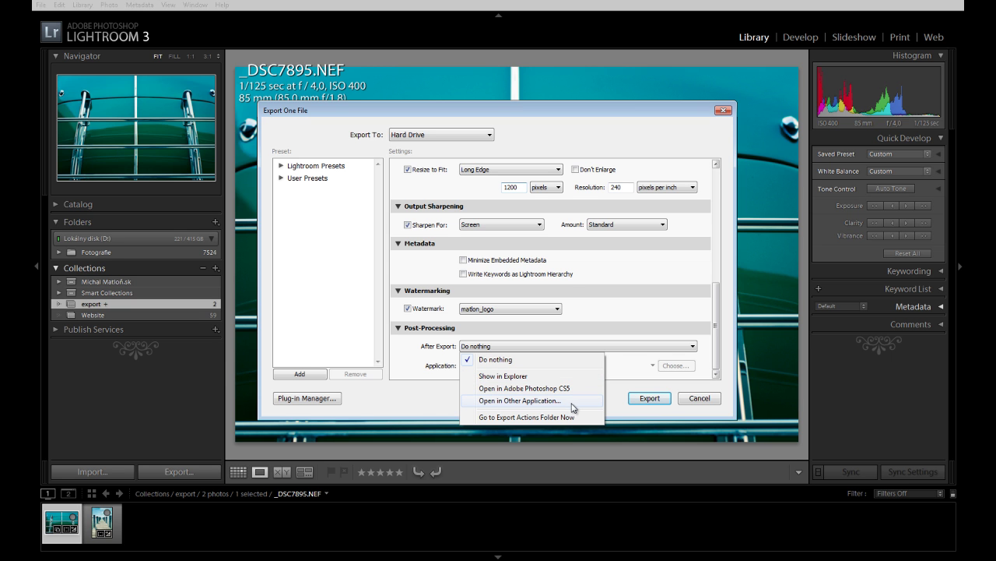
left_click(527, 378)
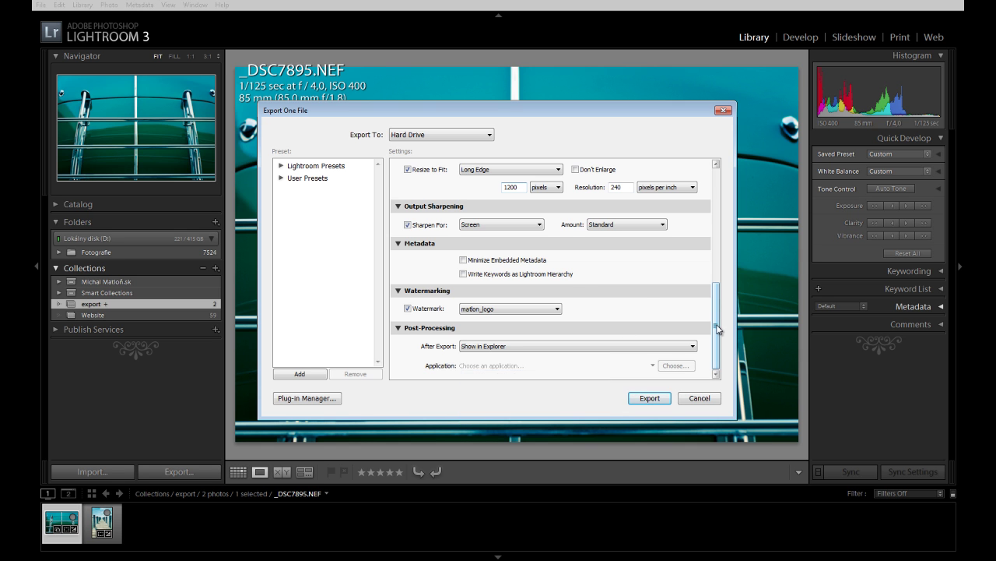
left_click(646, 293)
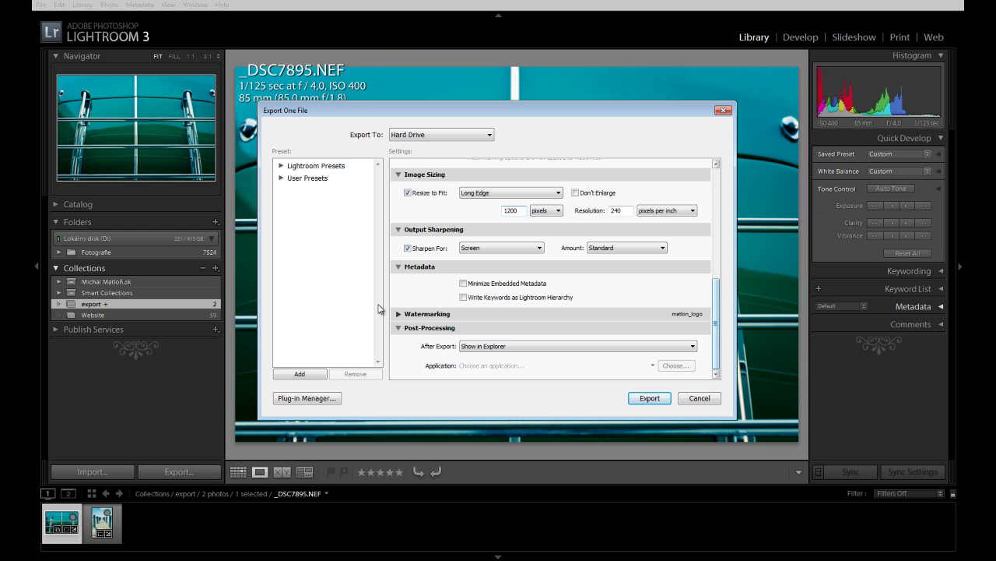
Step: Save the current export settings as a user preset named ephoto and select that preset
left_click(301, 374)
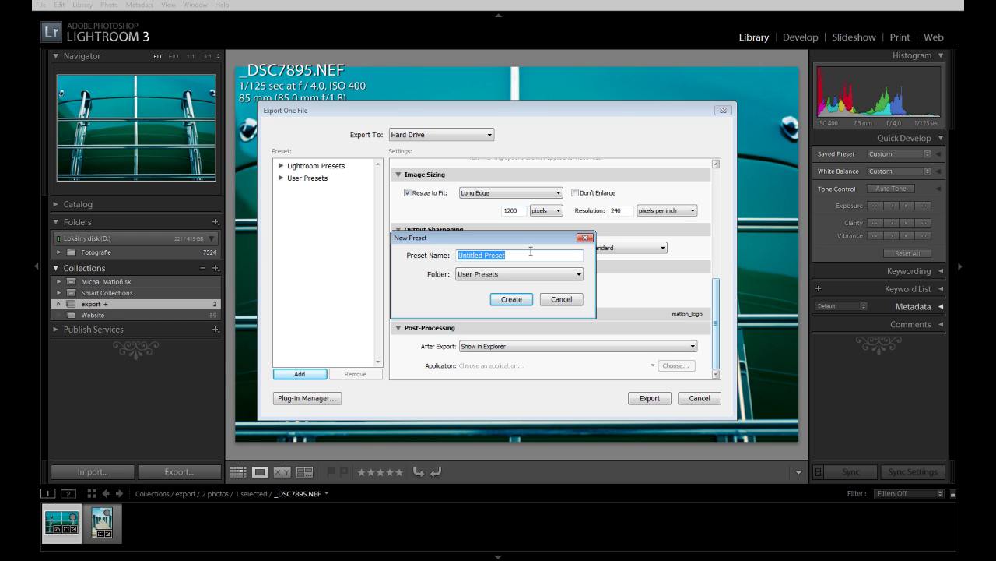
type("ephoto")
left_click(511, 299)
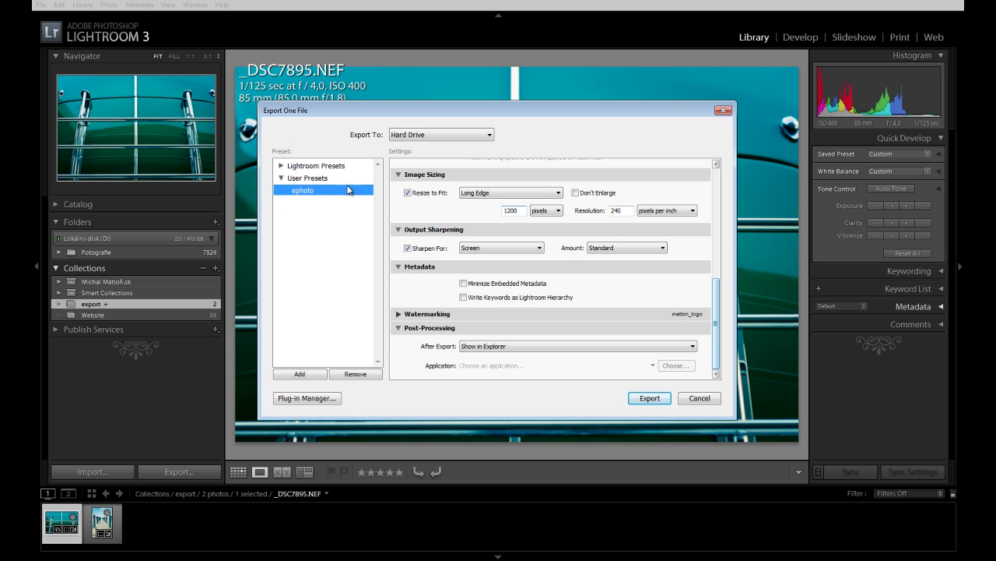
left_click(283, 180)
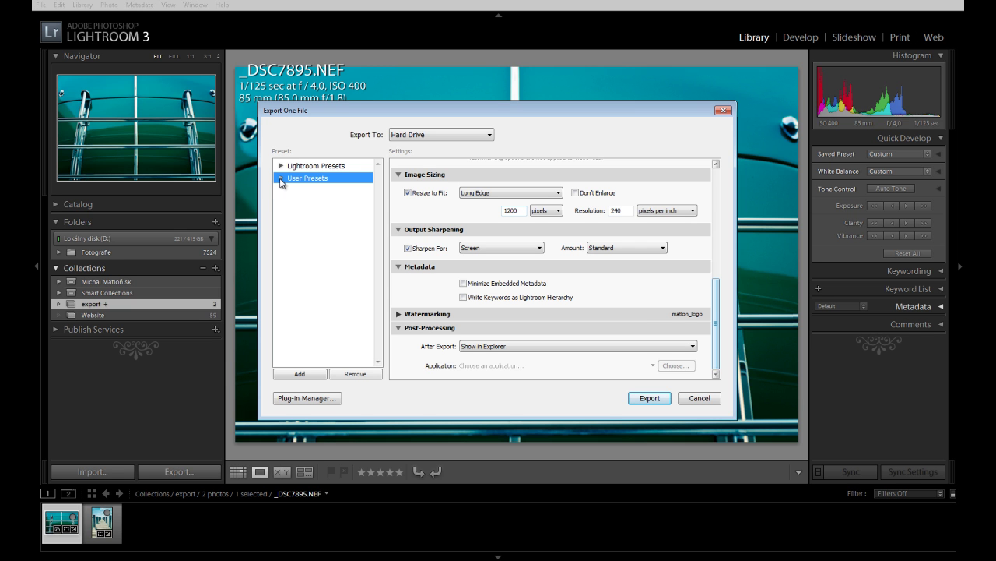
left_click(314, 273)
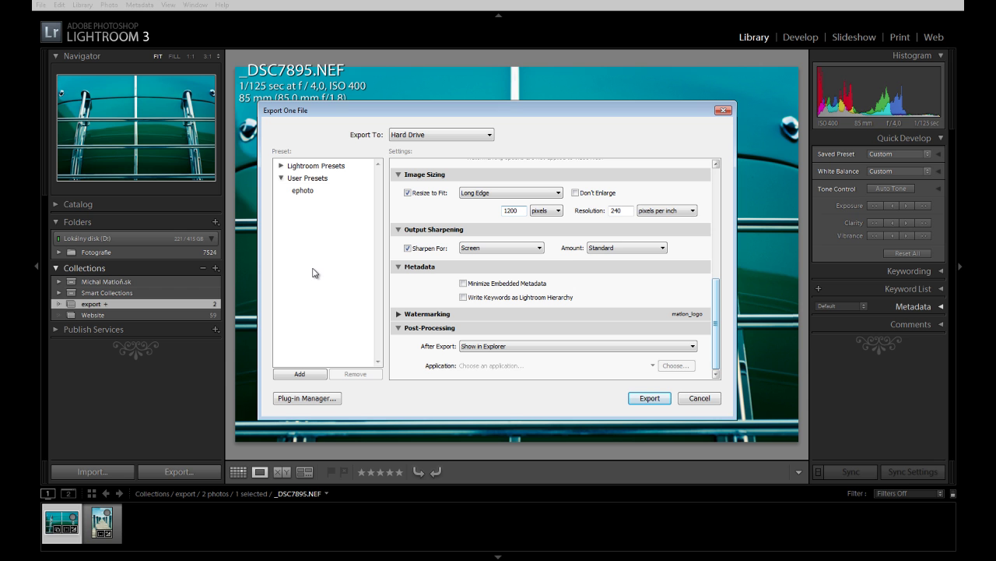
left_click(305, 194)
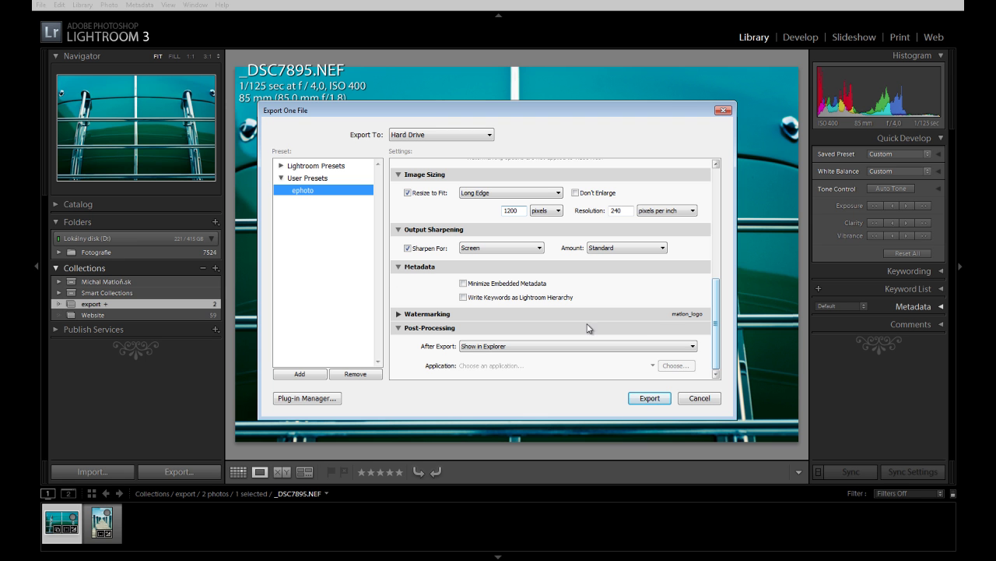
Step: Export the photo with the ephoto preset and open the exported _DSC7895 file in Windows Photo Viewer
left_click_drag(717, 316, 707, 346)
left_click(654, 400)
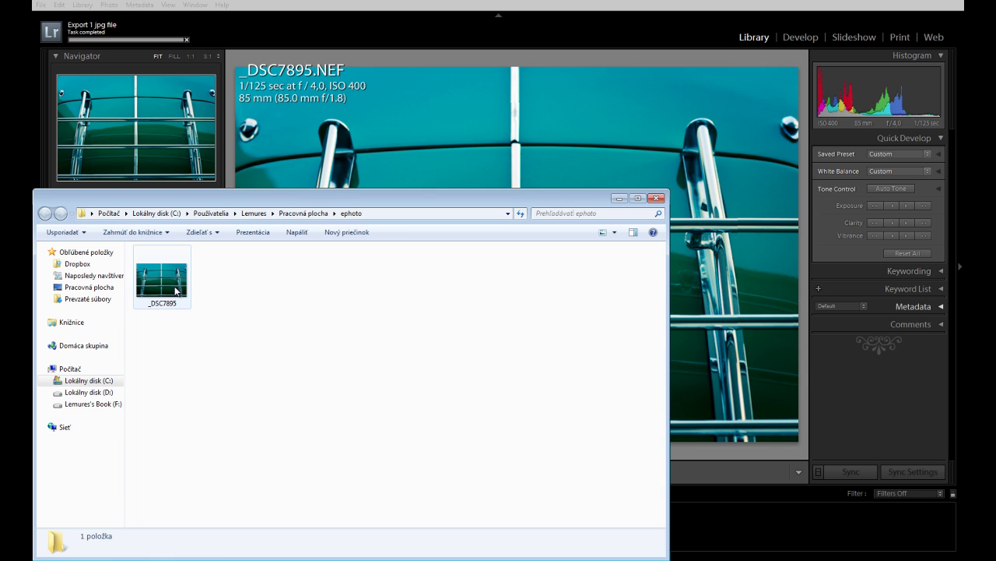
double_click(165, 282)
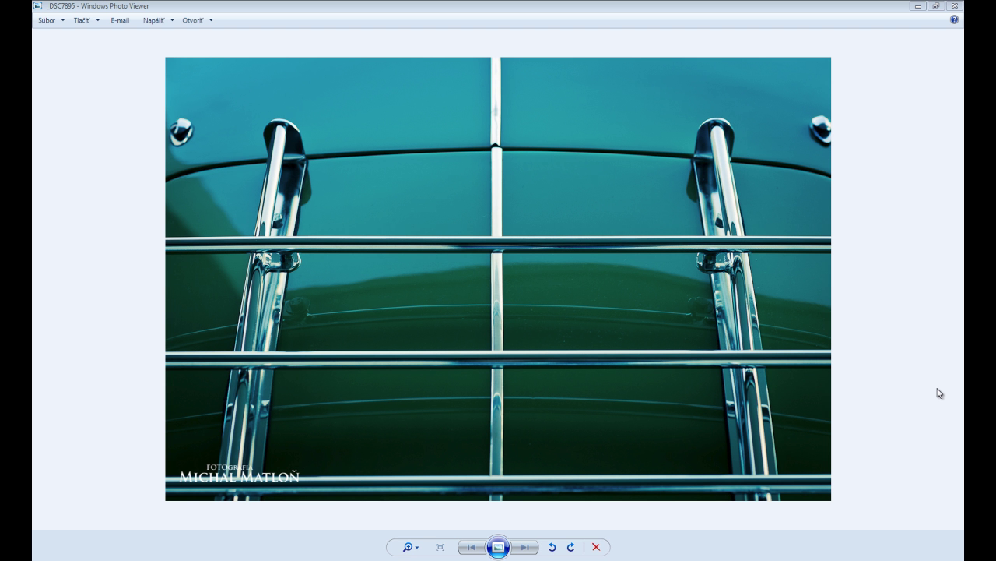